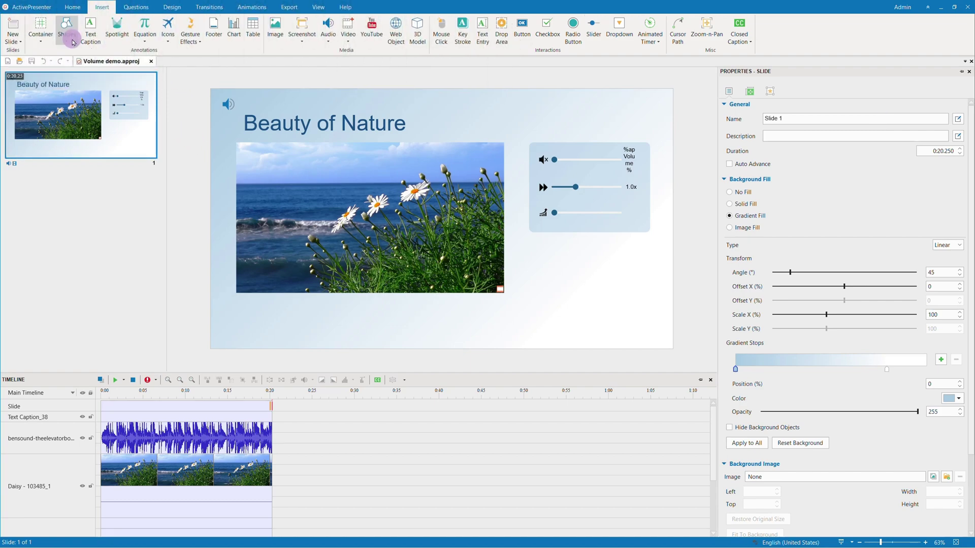
Step: Draw a blue rectangle over the daisy video and send it to the back
{"action": "left_click", "coordinate": [67, 34]}
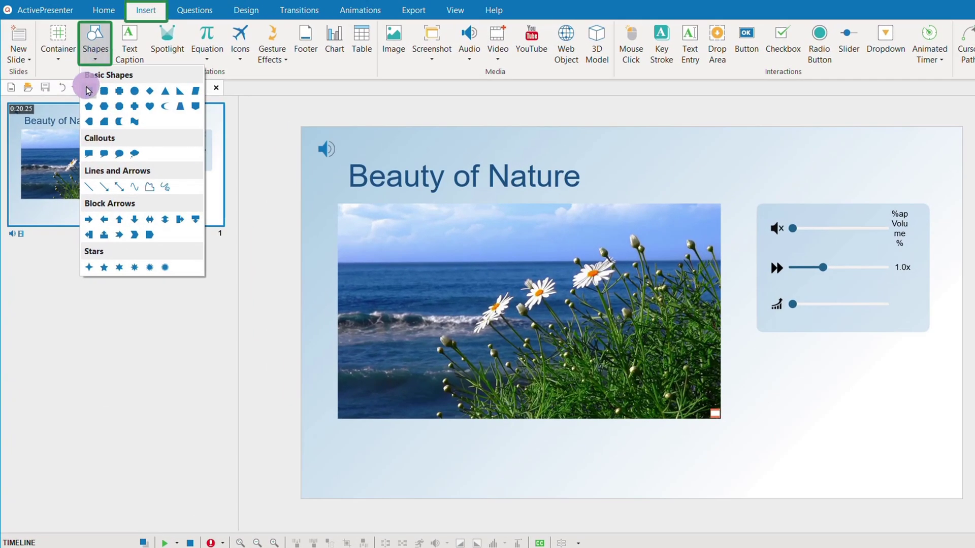
{"action": "left_click", "coordinate": [96, 97]}
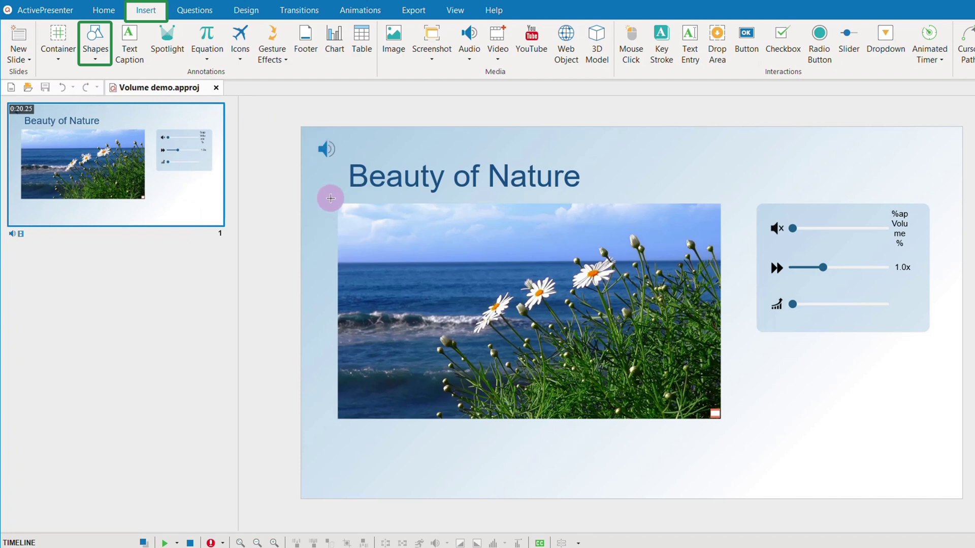
{"action": "mouse_move", "coordinate": [331, 197]}
{"action": "left_mouse_down"}
{"action": "mouse_move", "coordinate": [502, 343]}
{"action": "mouse_move", "coordinate": [729, 437]}
{"action": "left_mouse_up"}
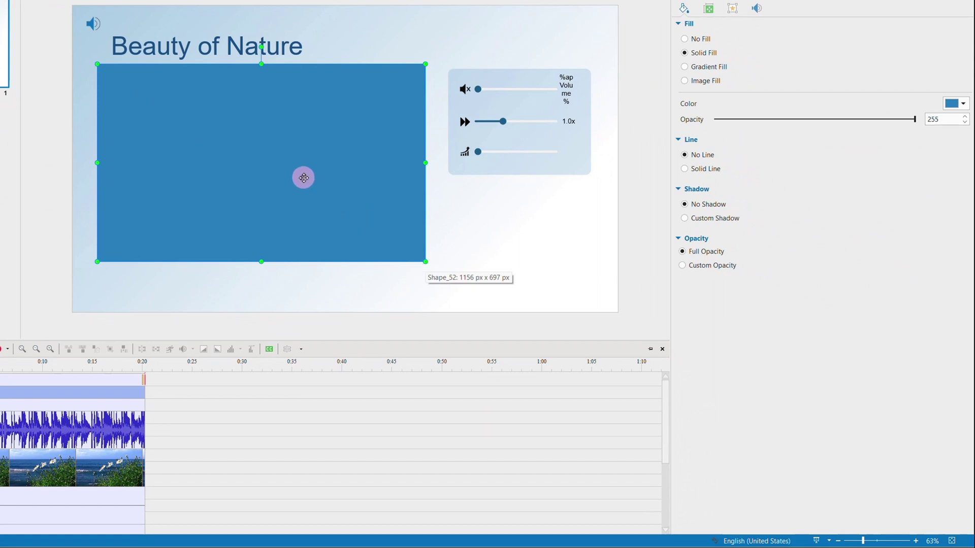
{"action": "right_click", "coordinate": [303, 178]}
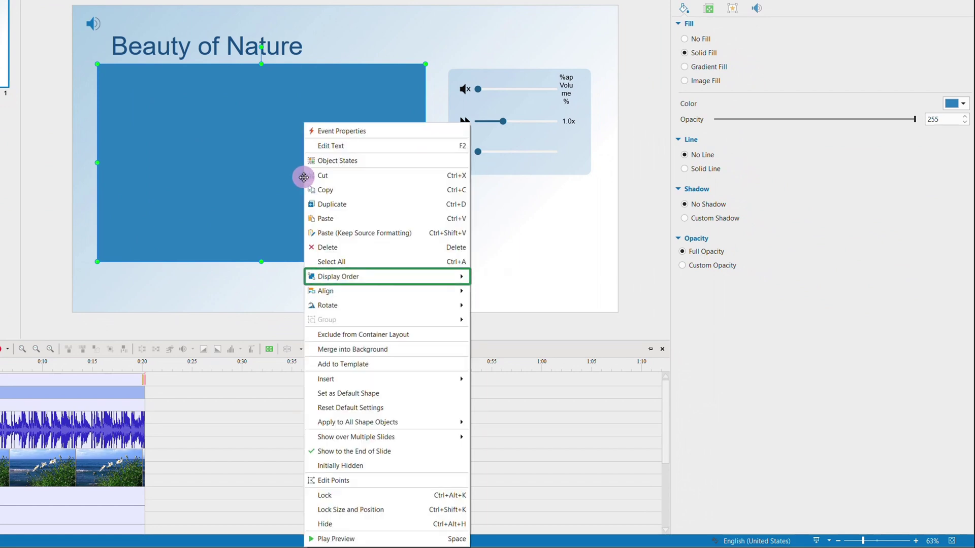
{"action": "mouse_move", "coordinate": [413, 276]}
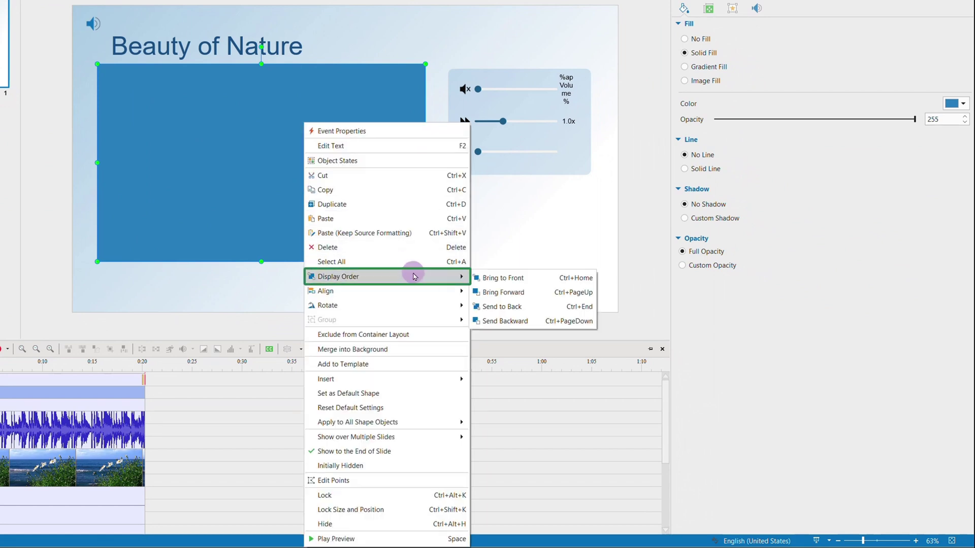
{"action": "left_click", "coordinate": [521, 306]}
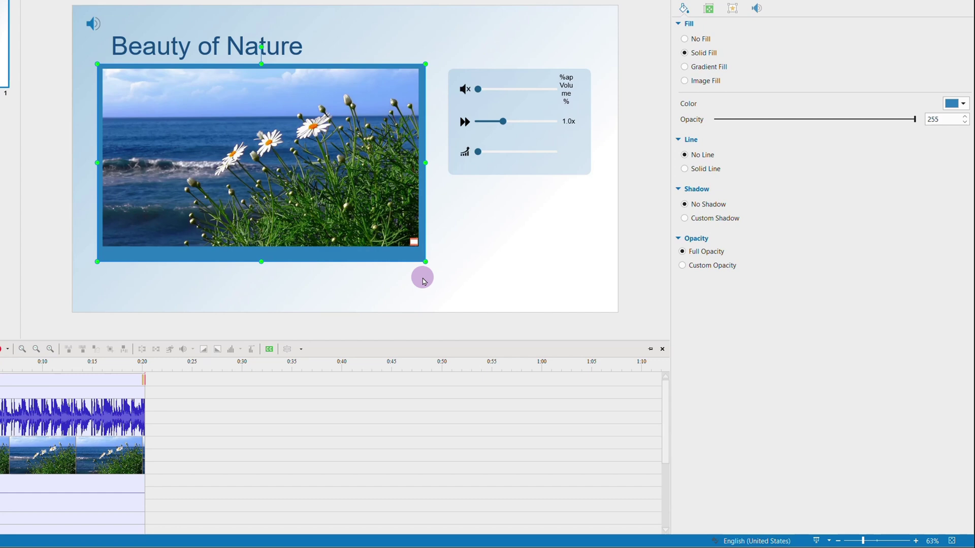
Step: Resize the blue frame to 1161 × 681 at left 78, top 194 around the video
{"action": "left_click_drag", "start_coordinate": [262, 261], "coordinate": [262, 256]}
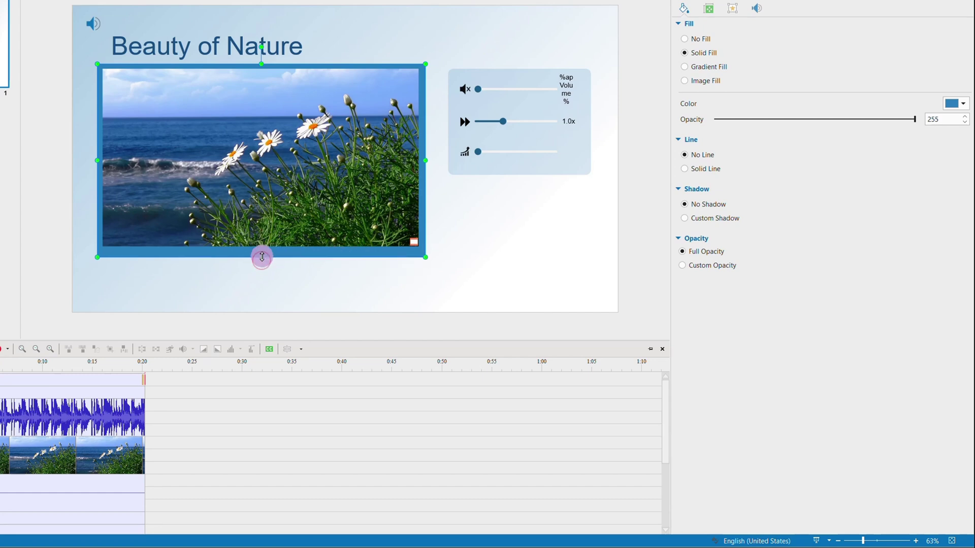
{"action": "left_click_drag", "start_coordinate": [96, 160], "coordinate": [93, 161]}
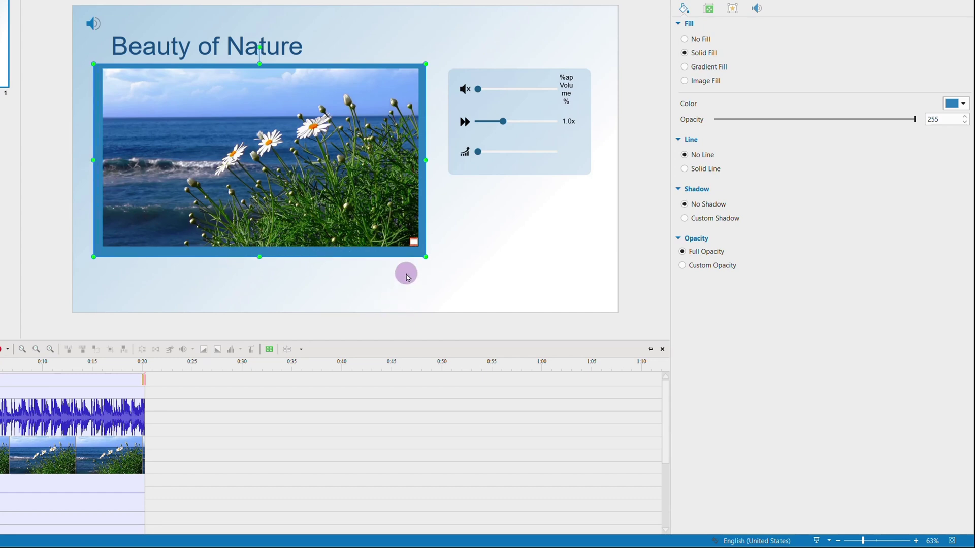
{"action": "left_click", "coordinate": [708, 8]}
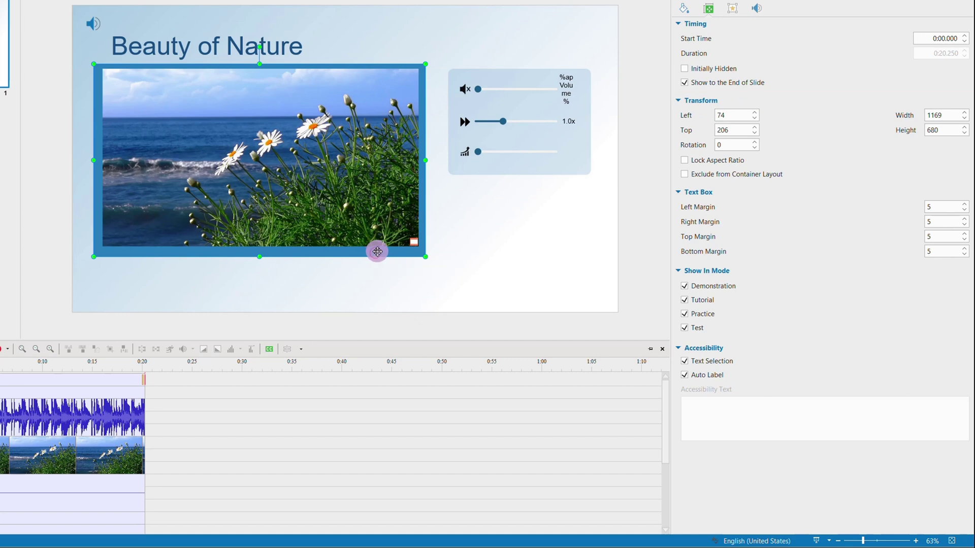
{"action": "left_click_drag", "start_coordinate": [378, 251], "coordinate": [414, 257]}
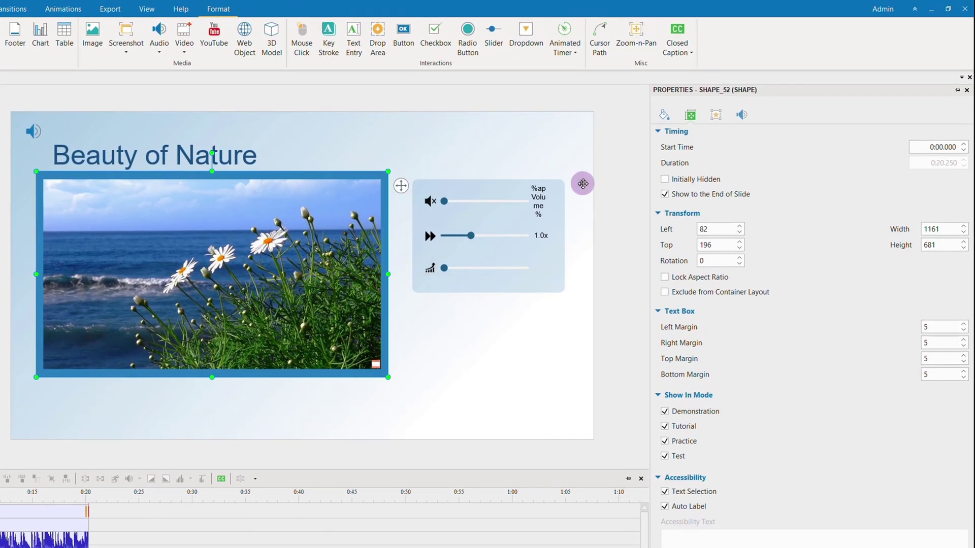
Step: Fill the frame with a dark-to-light blue gradient at 80° angle and 108% scale X
{"action": "left_click", "coordinate": [662, 116]}
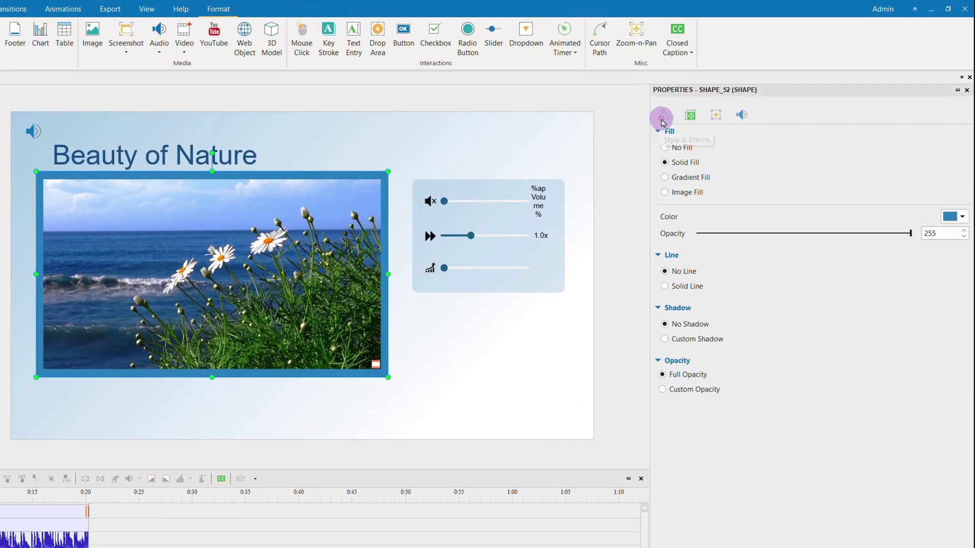
{"action": "left_click", "coordinate": [680, 179]}
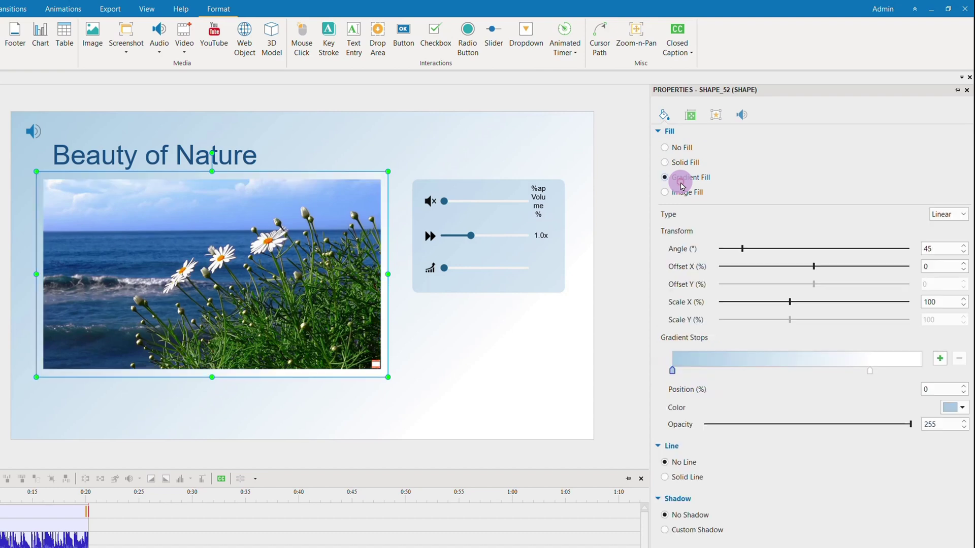
{"action": "left_click", "coordinate": [672, 371]}
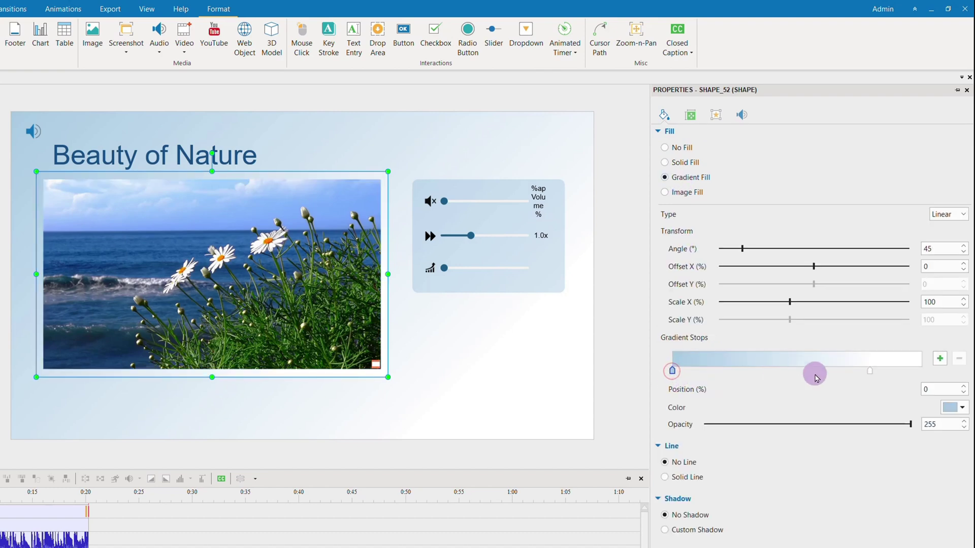
{"action": "left_click", "coordinate": [962, 410]}
{"action": "left_click", "coordinate": [871, 494]}
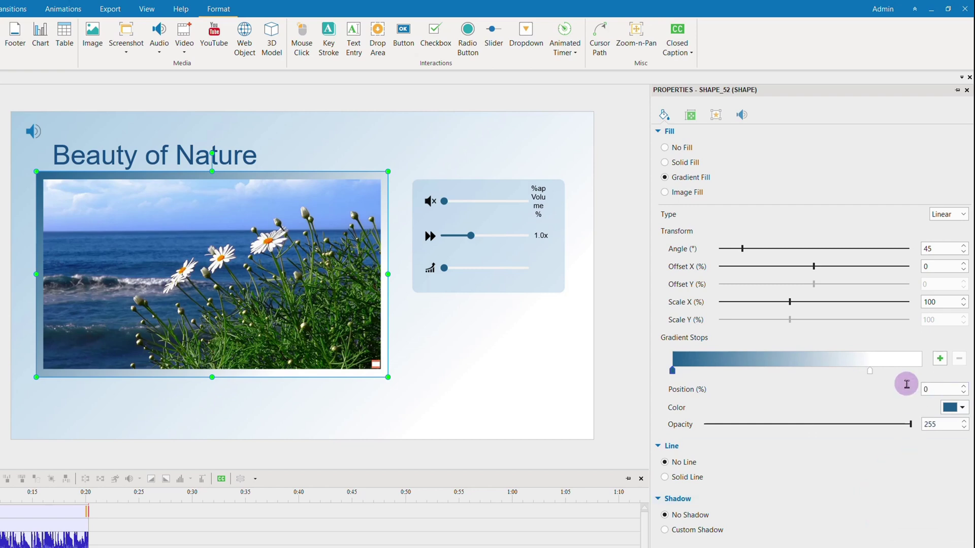
{"action": "left_click", "coordinate": [922, 371]}
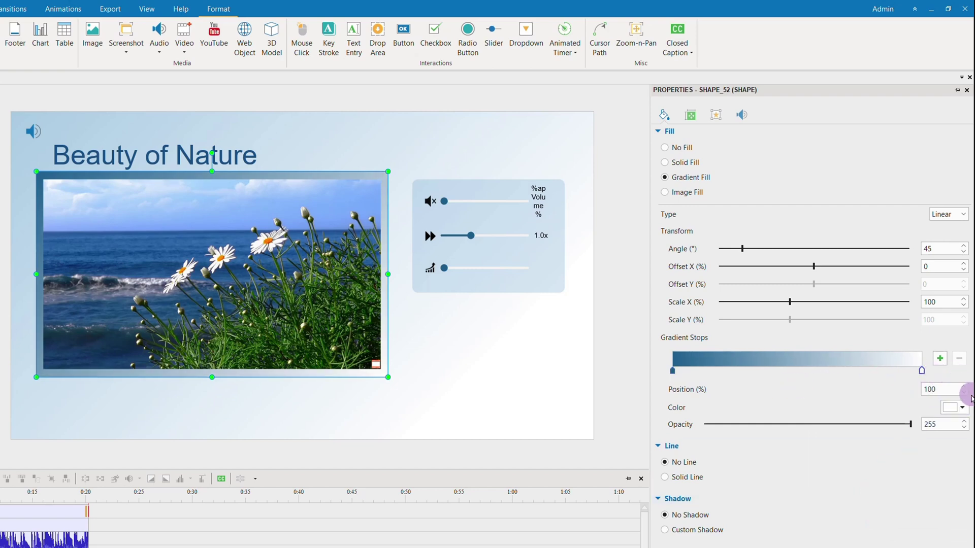
{"action": "left_click", "coordinate": [962, 408]}
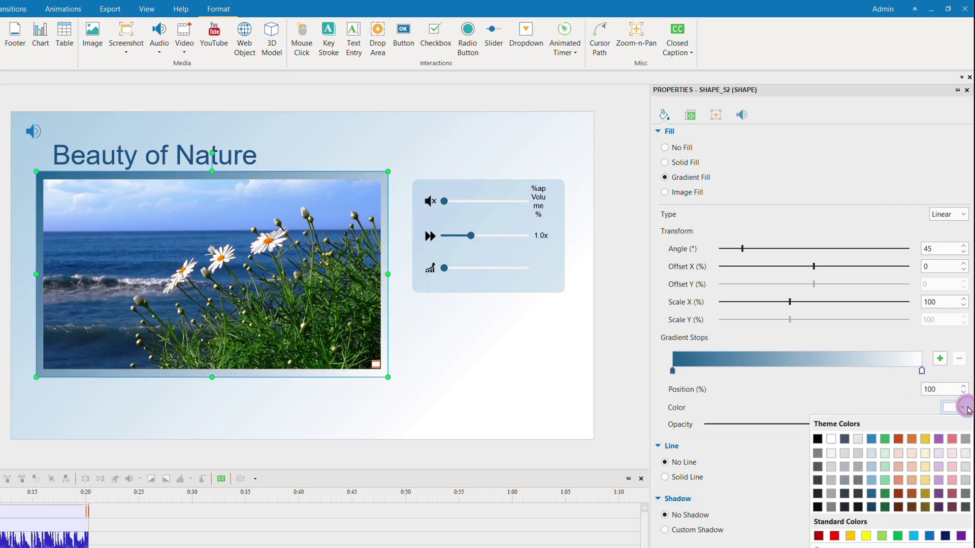
{"action": "left_click", "coordinate": [872, 468]}
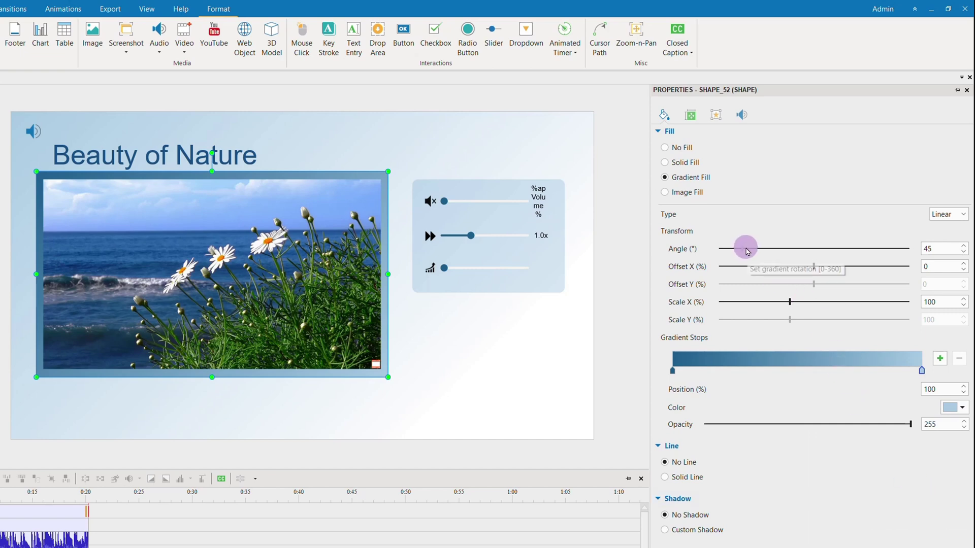
{"action": "left_click_drag", "start_coordinate": [746, 250], "coordinate": [763, 254]}
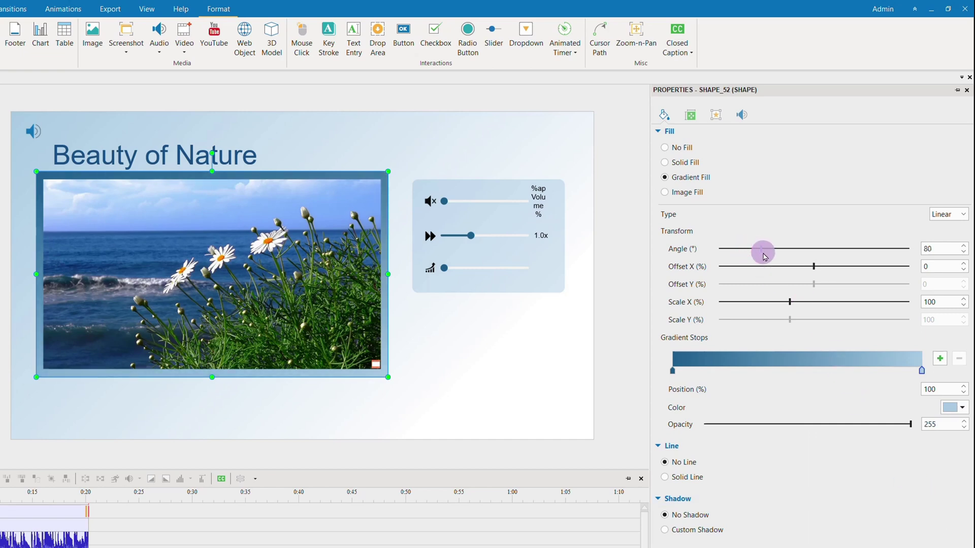
{"action": "mouse_move", "coordinate": [789, 302]}
{"action": "left_mouse_down"}
{"action": "mouse_move", "coordinate": [797, 307]}
{"action": "mouse_move", "coordinate": [771, 306]}
{"action": "mouse_move", "coordinate": [795, 306]}
{"action": "left_mouse_up"}
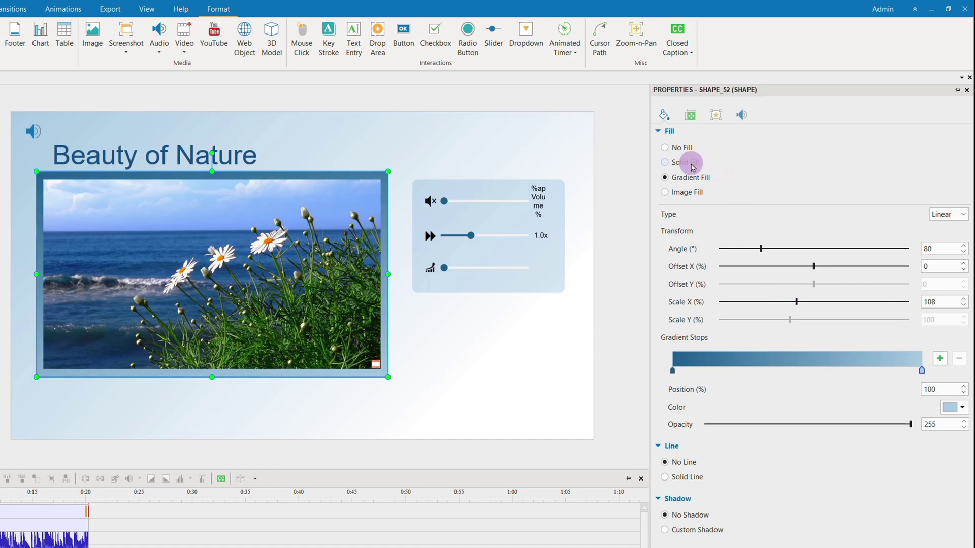
Step: Change the frame's fill to solid dark blue
{"action": "left_click", "coordinate": [692, 163]}
{"action": "left_click", "coordinate": [954, 218]}
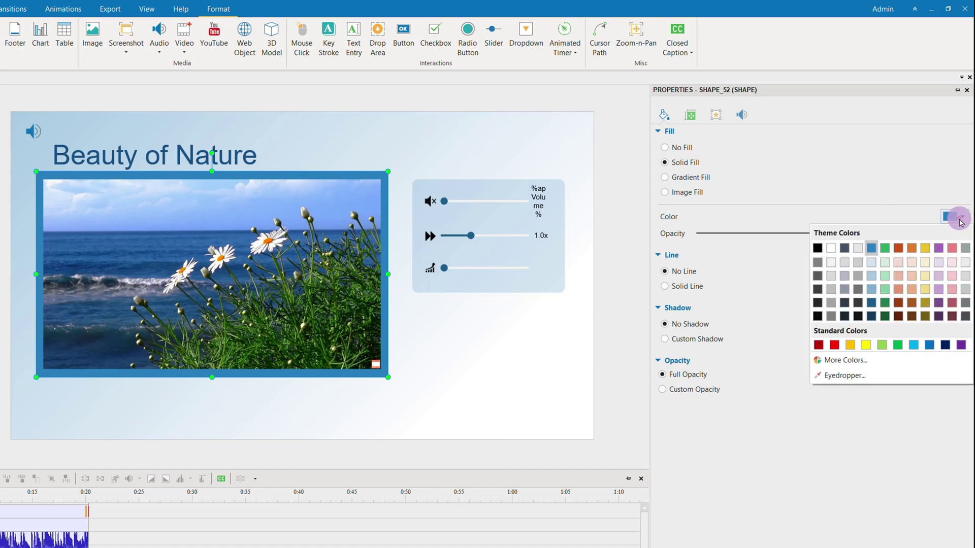
{"action": "left_click", "coordinate": [871, 316]}
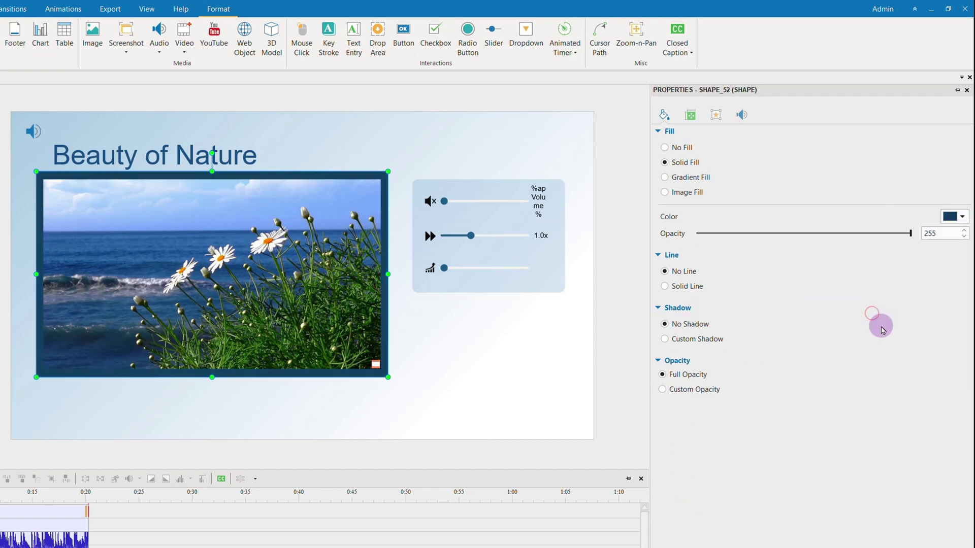
Step: Leave the frame with no outline and turn on a custom shadow
{"action": "left_click", "coordinate": [682, 286]}
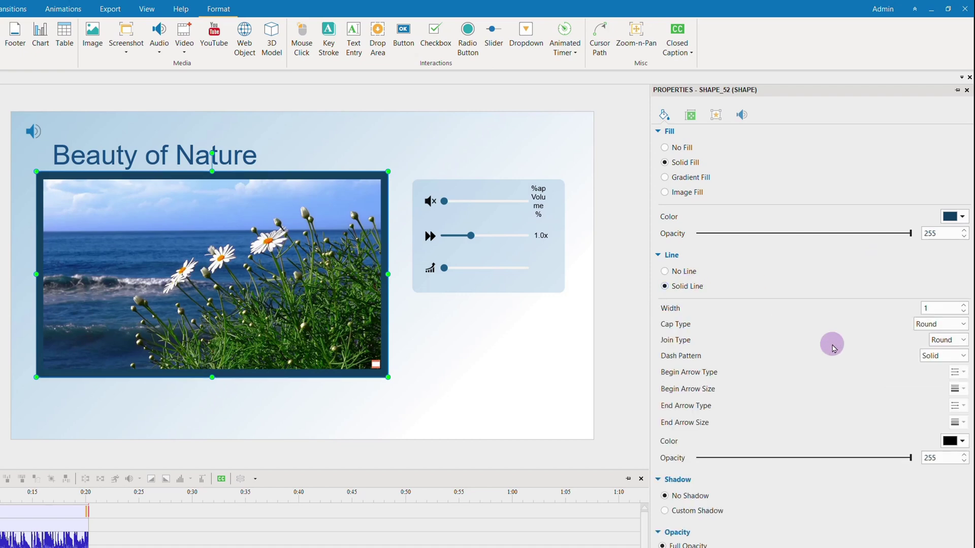
{"action": "left_click", "coordinate": [963, 305]}
{"action": "left_click", "coordinate": [963, 305]}
{"action": "left_click", "coordinate": [963, 306]}
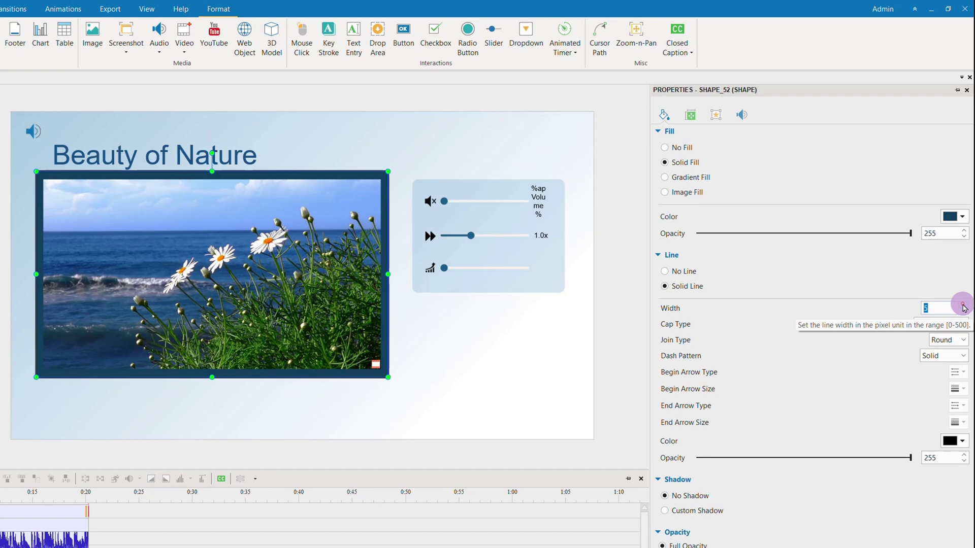
{"action": "left_click", "coordinate": [680, 272]}
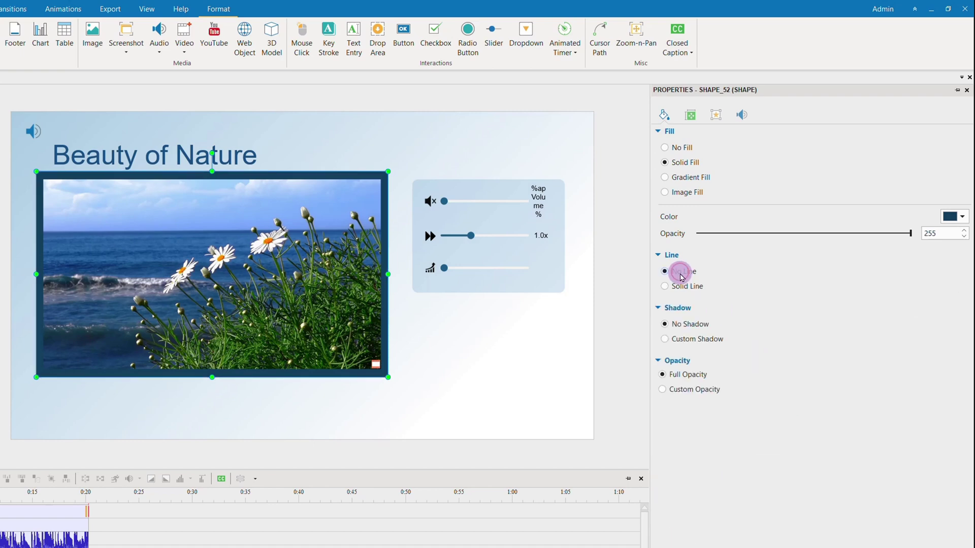
{"action": "left_click", "coordinate": [689, 340]}
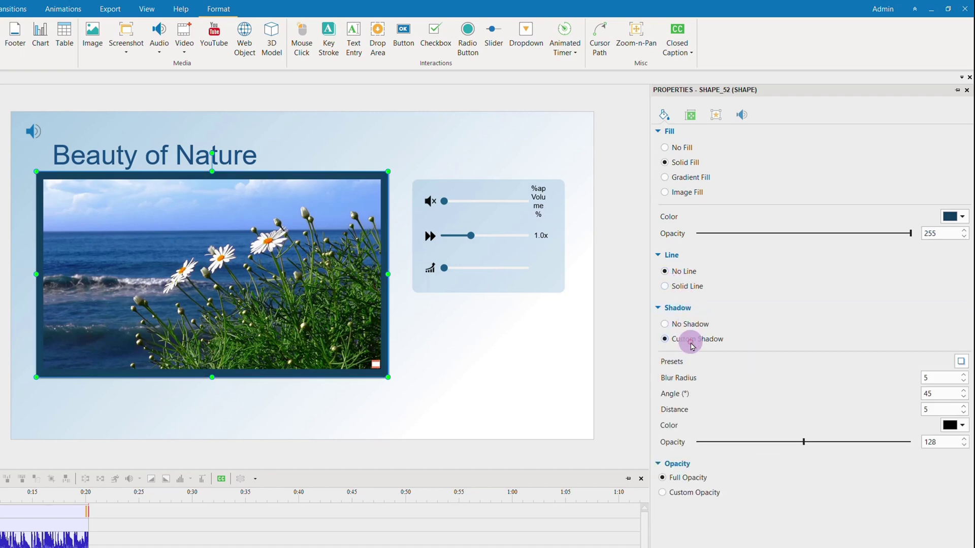
Step: Set the frame's custom shadow to blur radius 20 and distance 10
{"action": "double_click", "coordinate": [944, 410]}
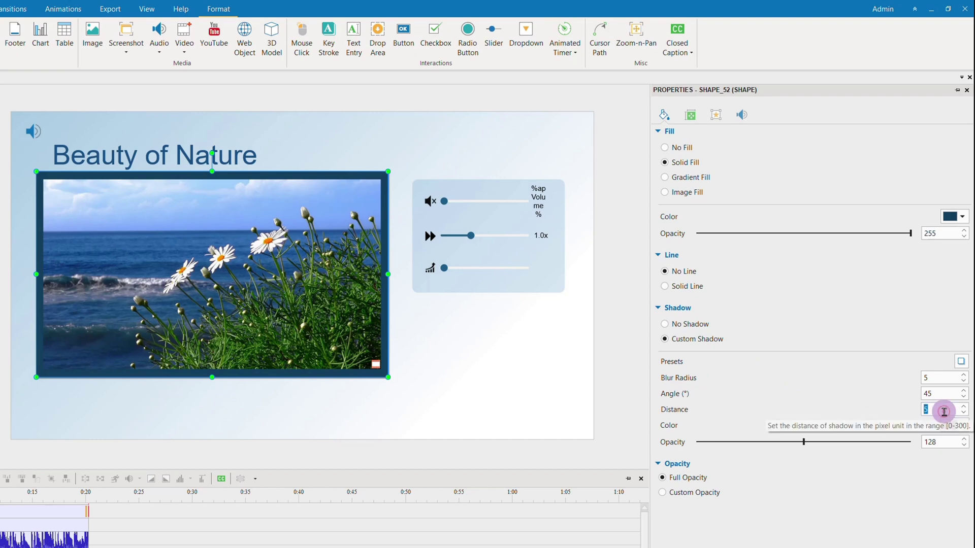
{"action": "double_click", "coordinate": [933, 379]}
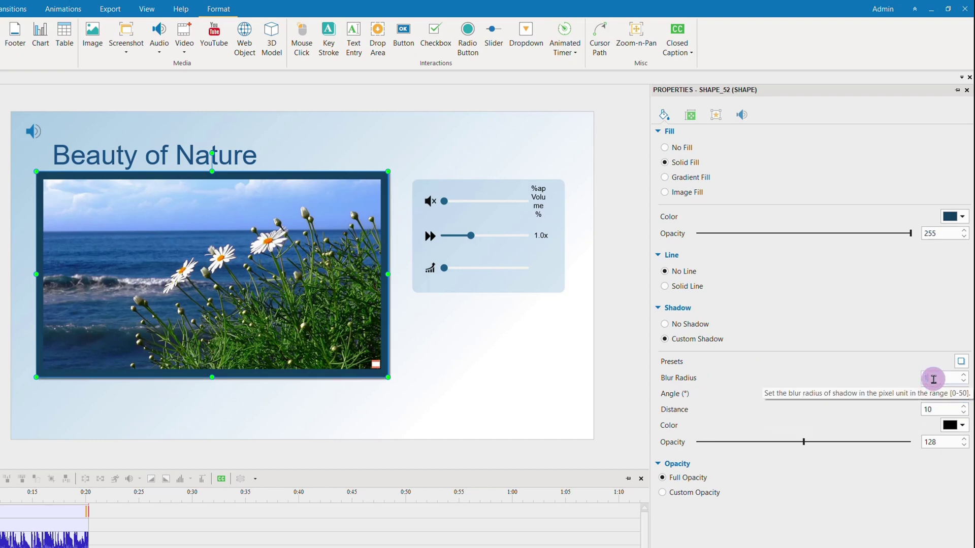
{"action": "type", "text": "20"}
{"action": "key", "text": "Tab"}
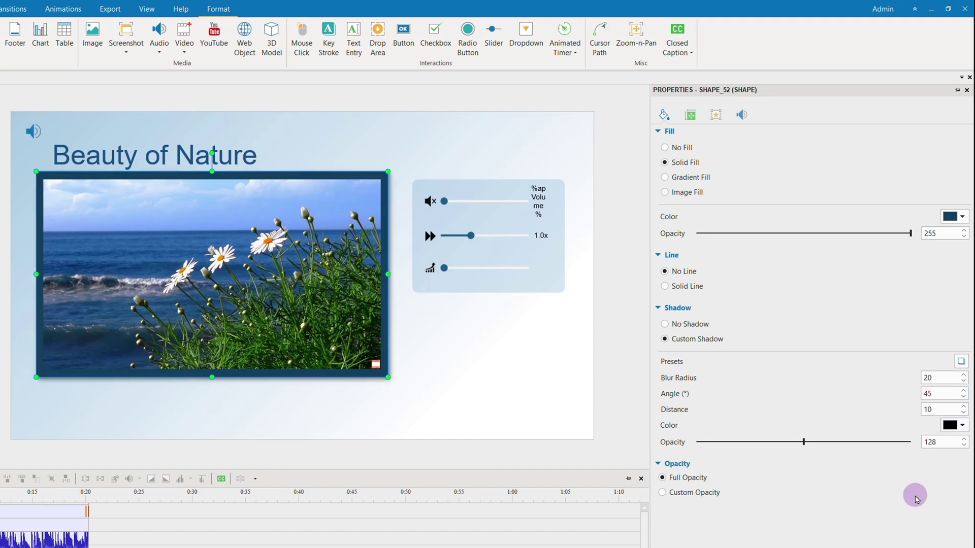
Step: Give the frame a custom opacity of 250
{"action": "left_click", "coordinate": [718, 493]}
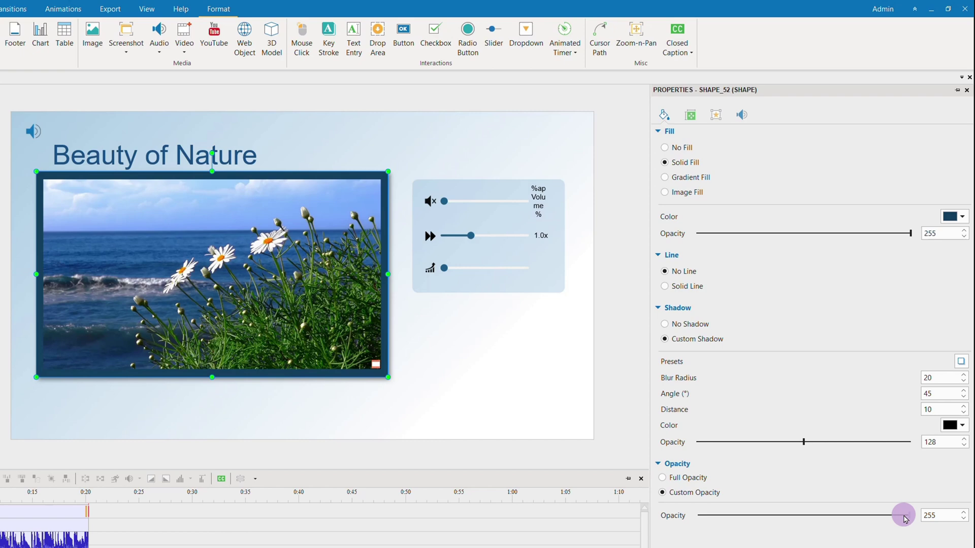
{"action": "mouse_move", "coordinate": [906, 517]}
{"action": "left_mouse_down"}
{"action": "mouse_move", "coordinate": [745, 508]}
{"action": "mouse_move", "coordinate": [909, 520]}
{"action": "left_mouse_up"}
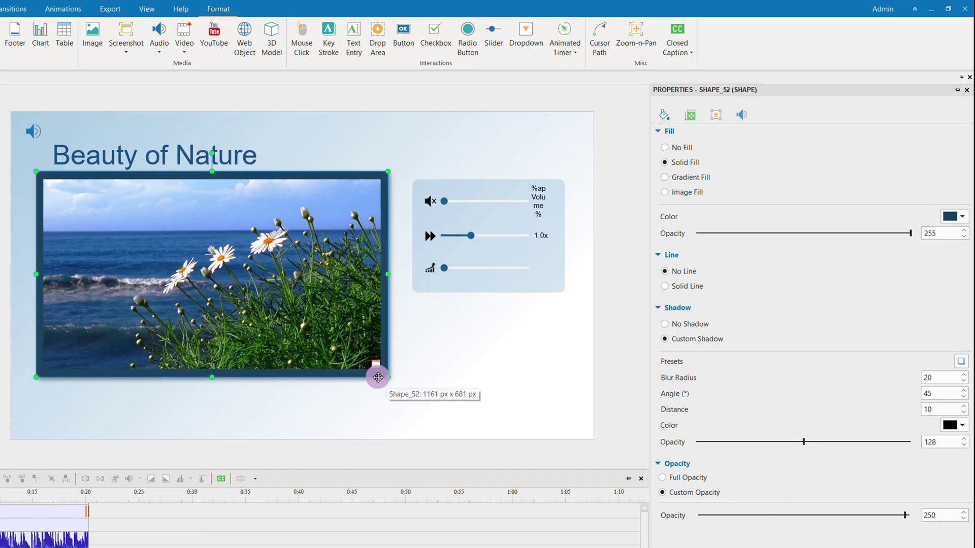
{"action": "left_click", "coordinate": [284, 294]}
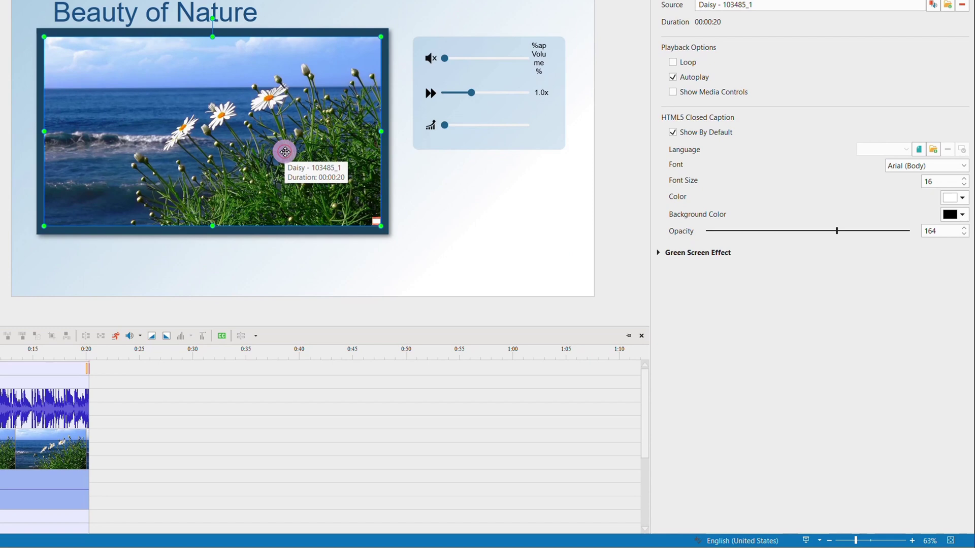
Step: Select the daisy video with its dark-blue frame and group them
{"action": "left_click", "coordinate": [300, 231], "text": "shift"}
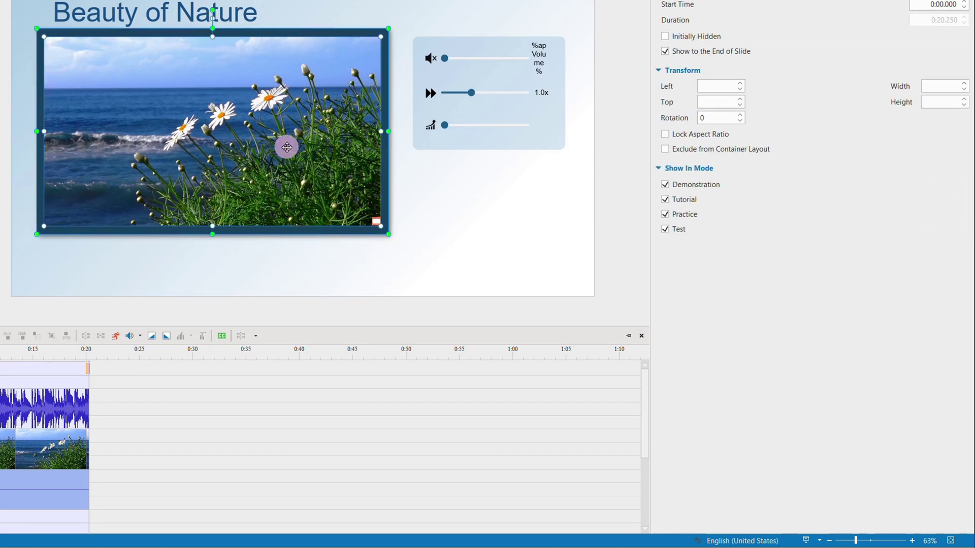
{"action": "right_click", "coordinate": [246, 93]}
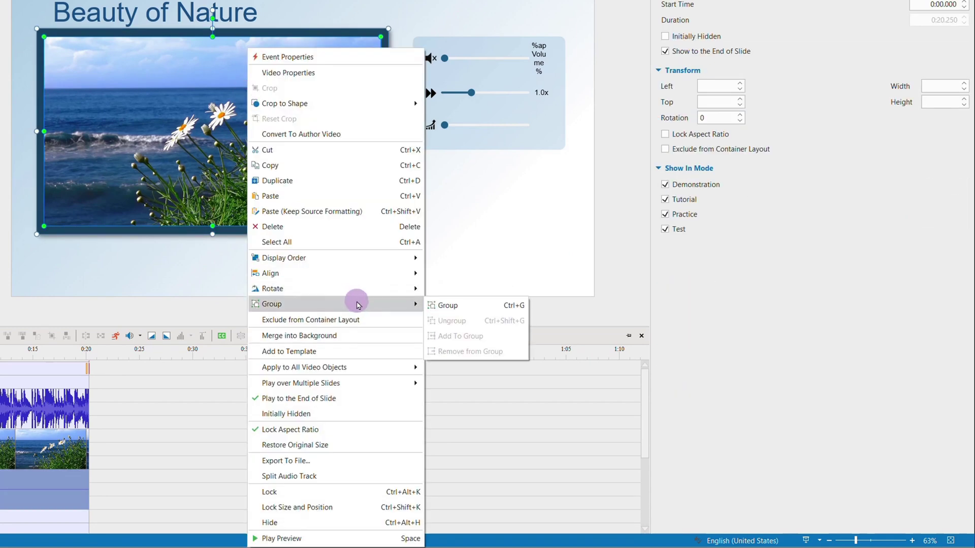
{"action": "mouse_move", "coordinate": [418, 305]}
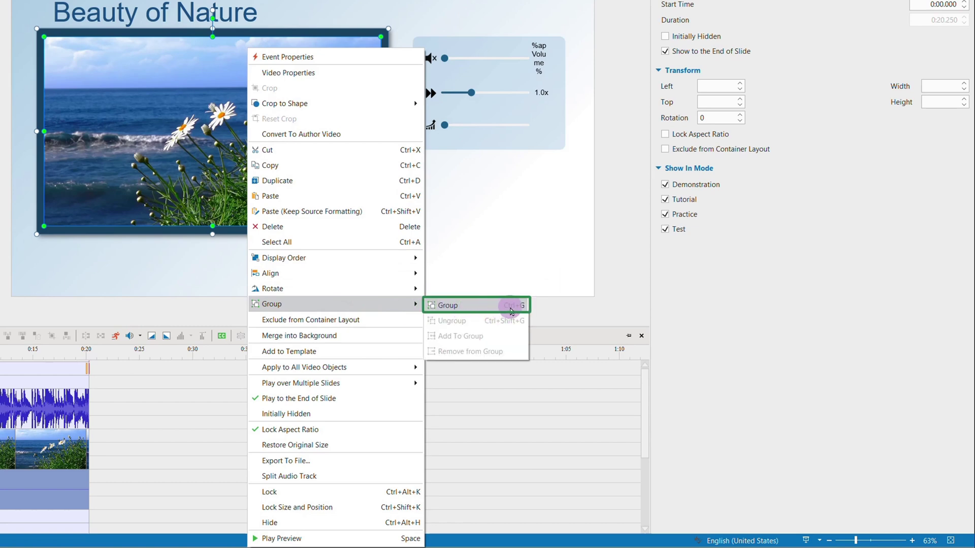
{"action": "left_click", "coordinate": [511, 306]}
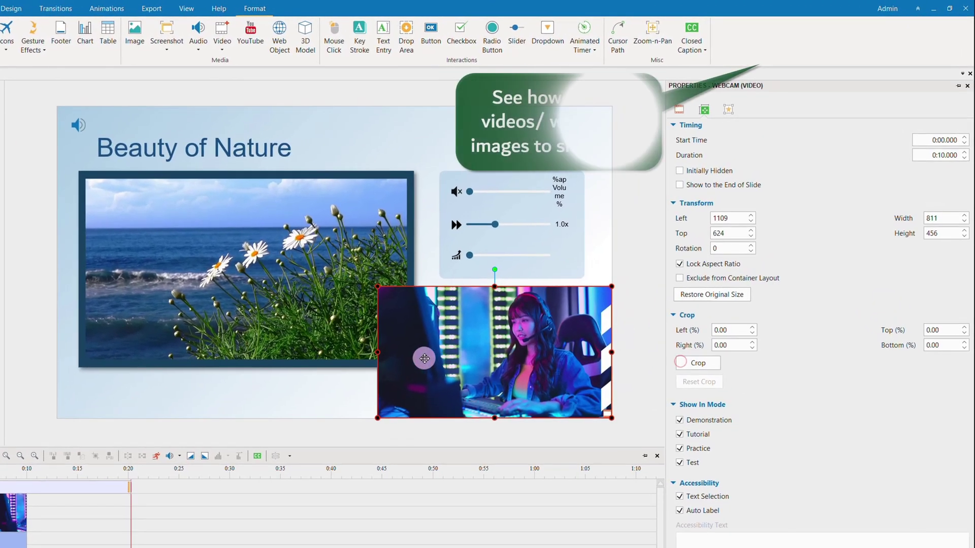
Step: Trim the webcam 34.58% left and 6.25% right, then crop it to a hexagon
{"action": "left_click_drag", "start_coordinate": [378, 352], "coordinate": [460, 357]}
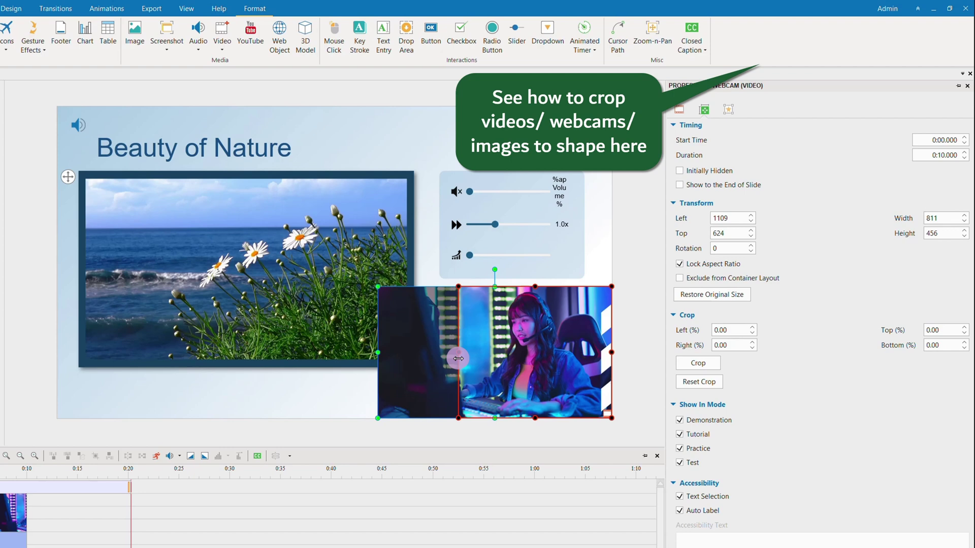
{"action": "left_click_drag", "start_coordinate": [611, 353], "coordinate": [597, 359]}
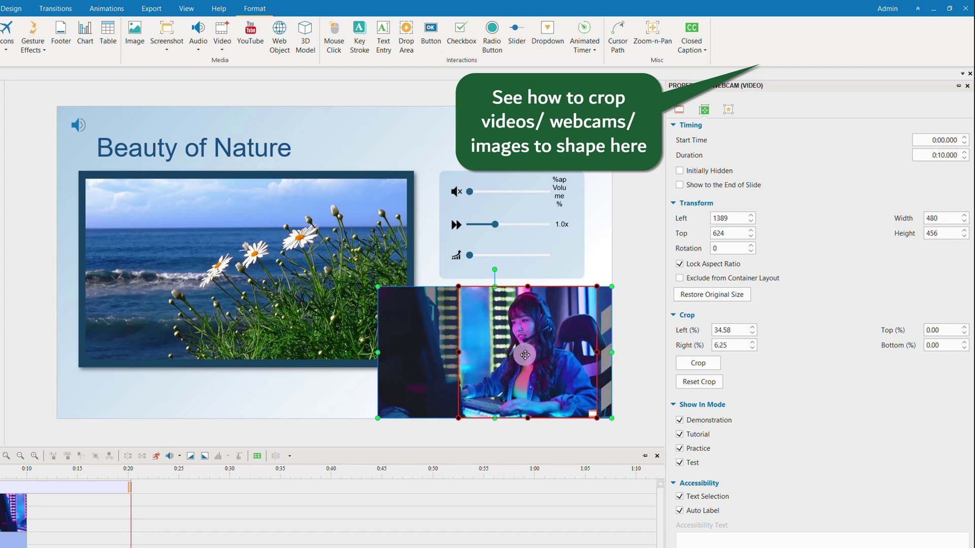
{"action": "left_click", "coordinate": [254, 9]}
{"action": "left_click", "coordinate": [18, 36]}
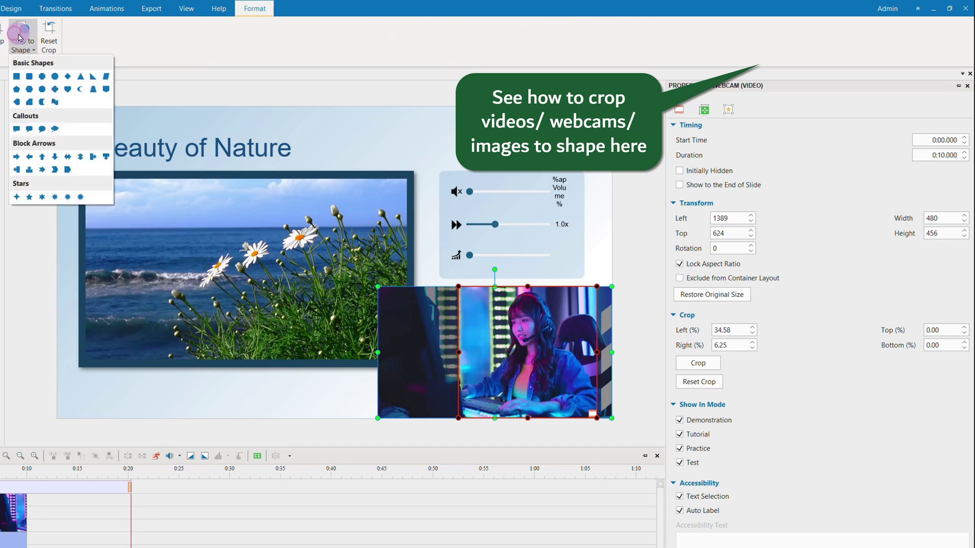
{"action": "left_click", "coordinate": [32, 93]}
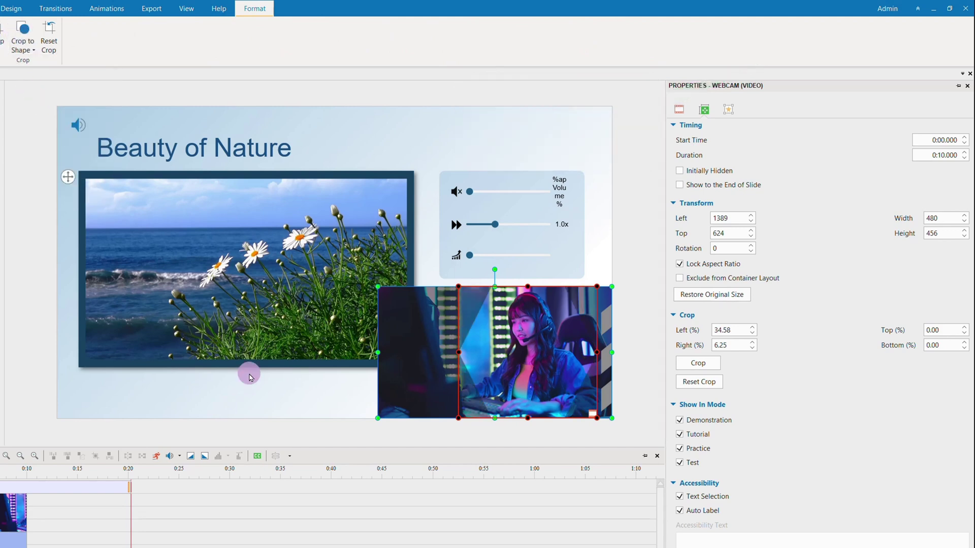
Step: Shrink the hexagonal webcam slightly from its top-left corner
{"action": "left_click", "coordinate": [327, 387]}
{"action": "left_click", "coordinate": [511, 366]}
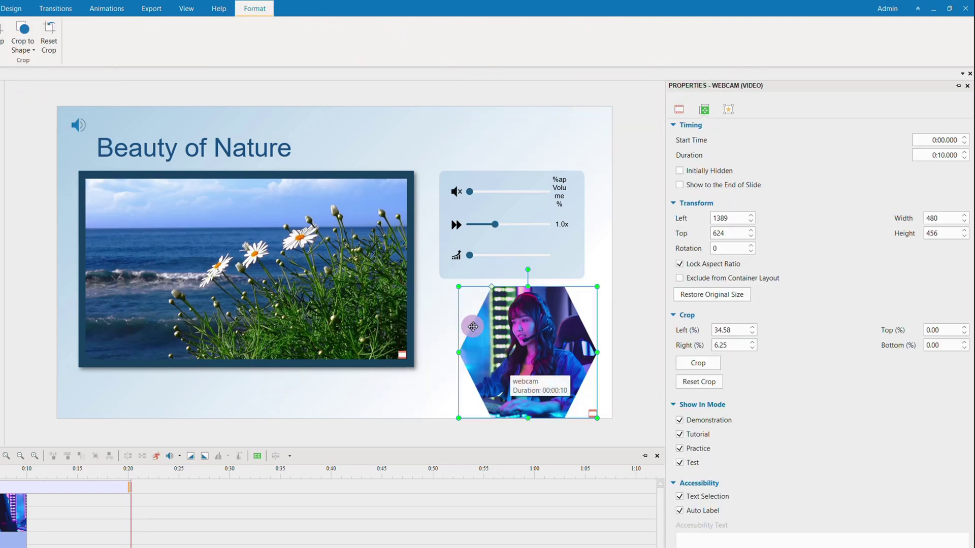
{"action": "left_click_drag", "start_coordinate": [458, 286], "coordinate": [469, 292]}
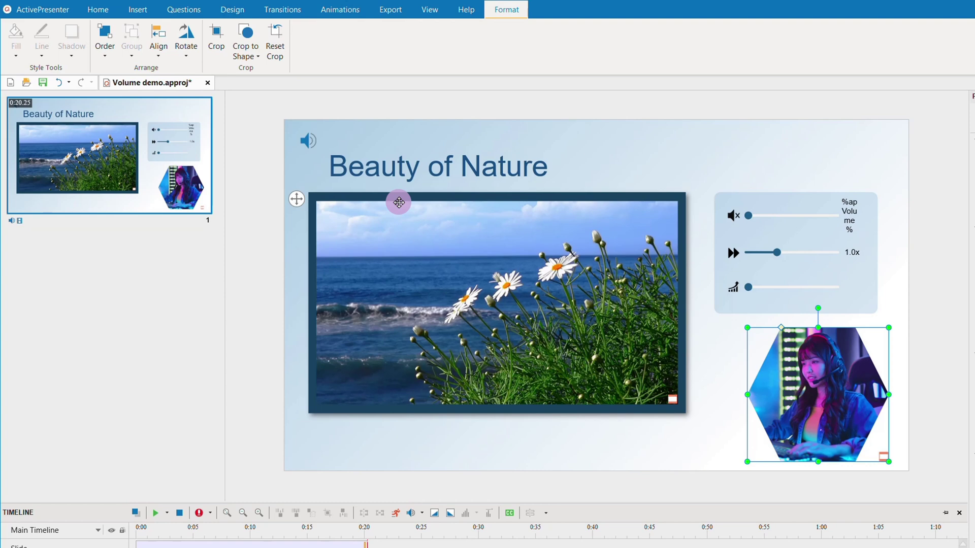
Step: Draw a 504 × 455 blue hexagon covering the webcam video
{"action": "left_click", "coordinate": [142, 7]}
{"action": "left_click", "coordinate": [87, 59]}
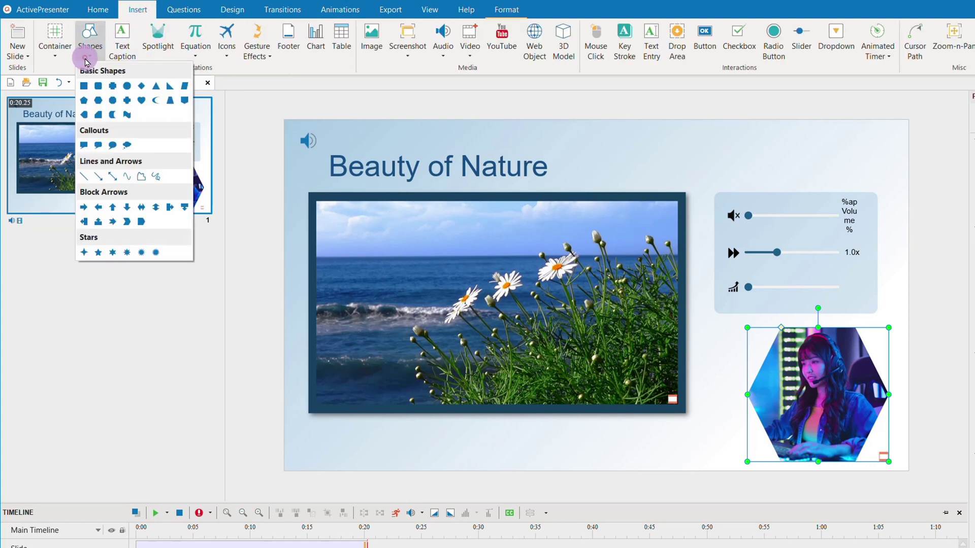
{"action": "left_click", "coordinate": [102, 104]}
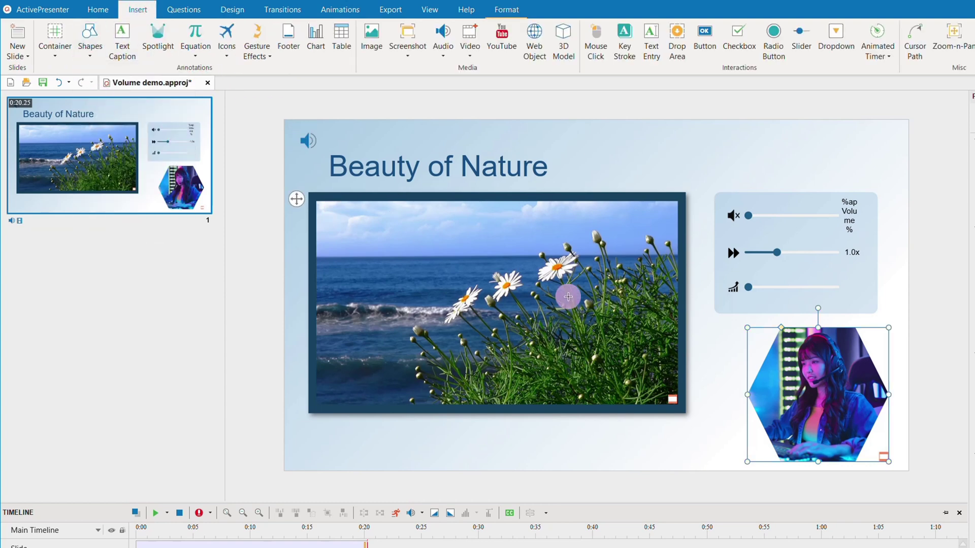
{"action": "left_click_drag", "start_coordinate": [769, 317], "coordinate": [839, 404]}
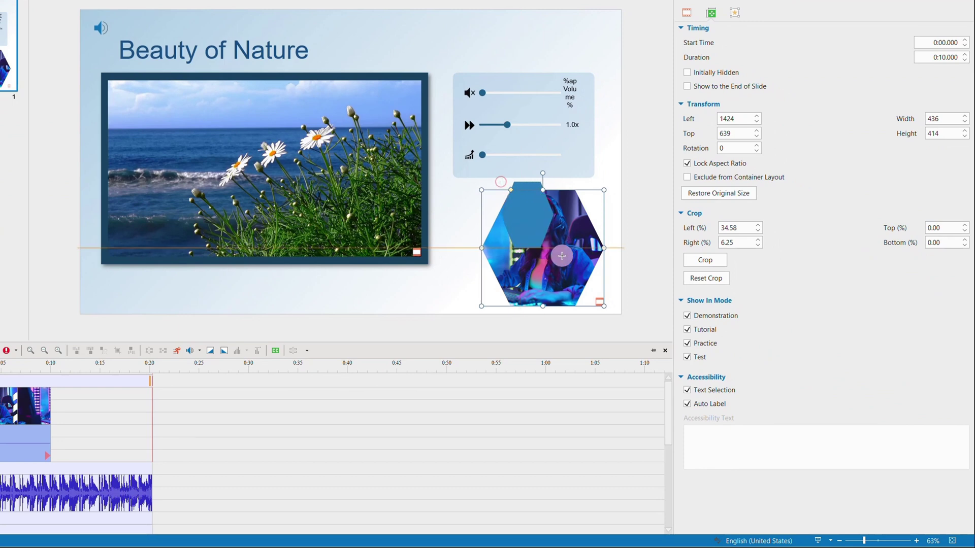
{"action": "mouse_move", "coordinate": [561, 256]}
{"action": "left_mouse_down"}
{"action": "mouse_move", "coordinate": [644, 311]}
{"action": "mouse_move", "coordinate": [534, 252]}
{"action": "left_mouse_up"}
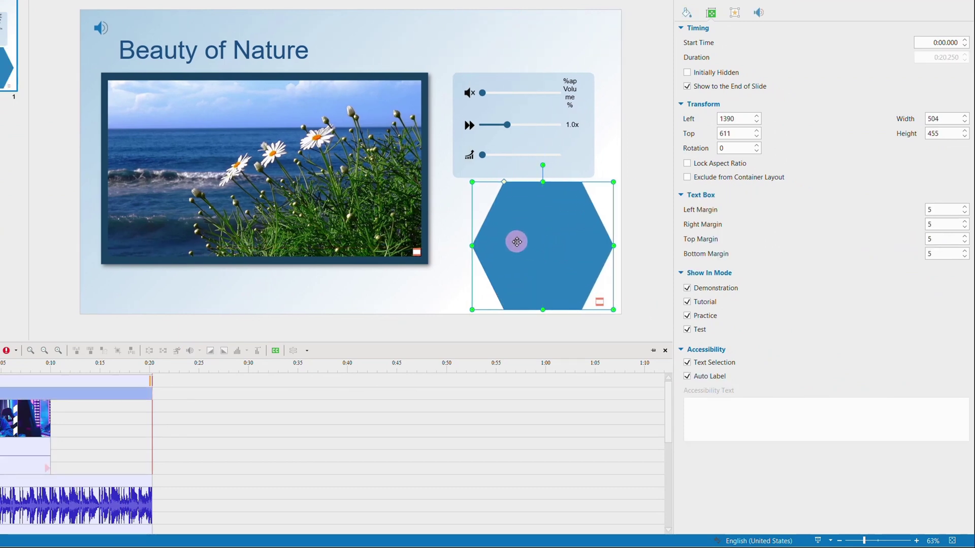
Step: Send the hexagon behind the webcam video
{"action": "right_click", "coordinate": [516, 243]}
{"action": "mouse_move", "coordinate": [581, 283]}
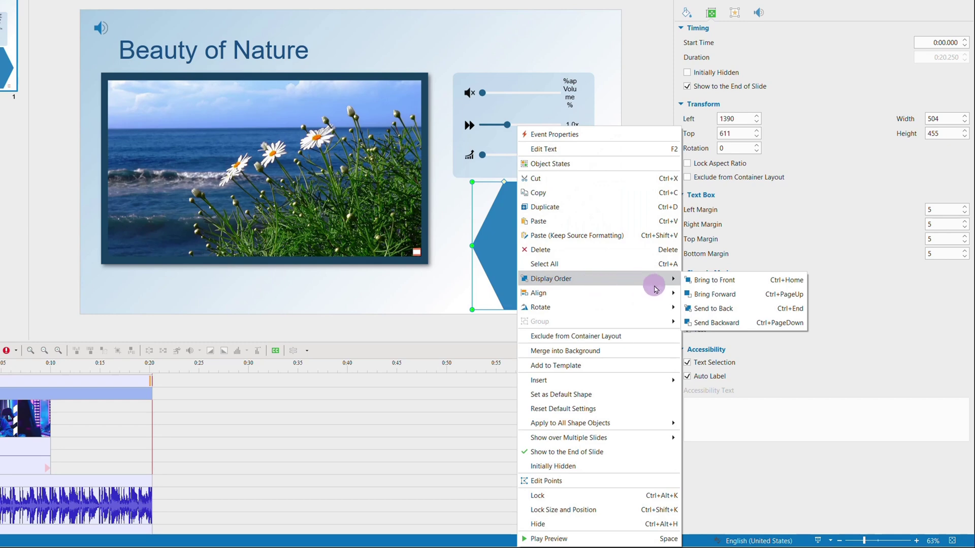
{"action": "left_click", "coordinate": [713, 309]}
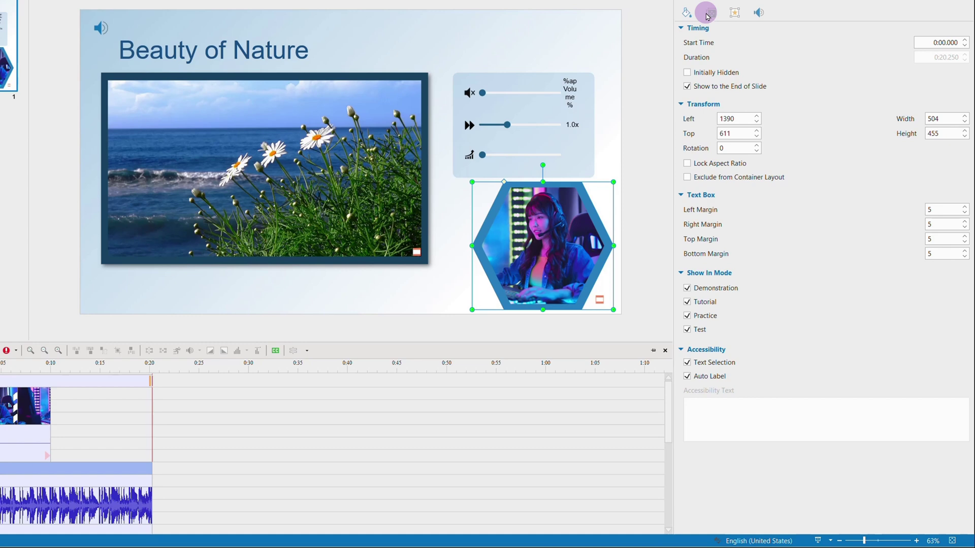
Step: Give the hexagon a solid dark navy outline
{"action": "left_click", "coordinate": [686, 12]}
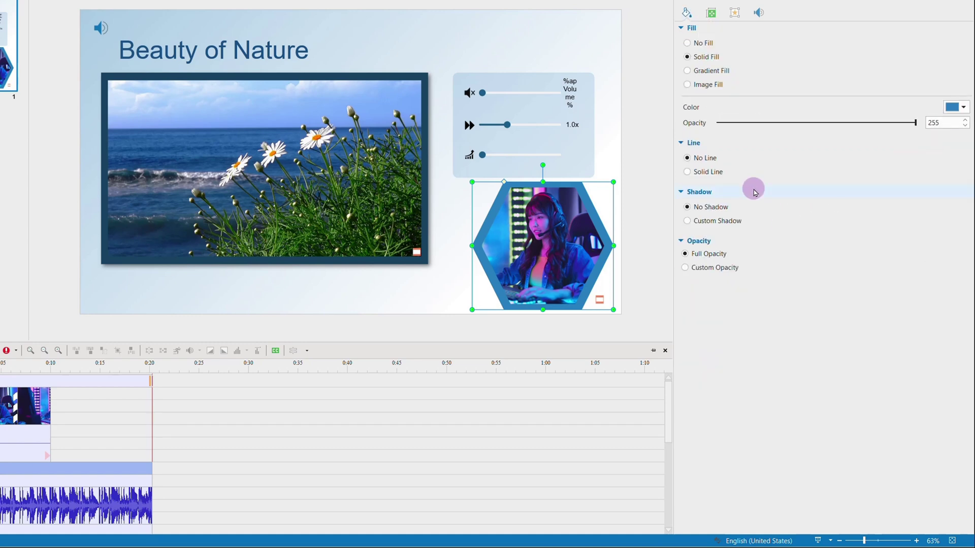
{"action": "left_click", "coordinate": [719, 174]}
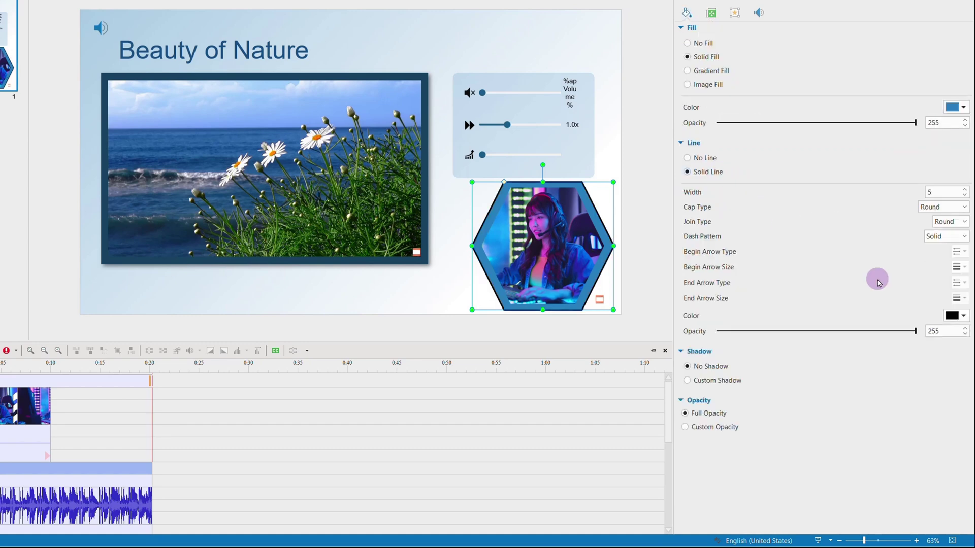
{"action": "left_click", "coordinate": [968, 316]}
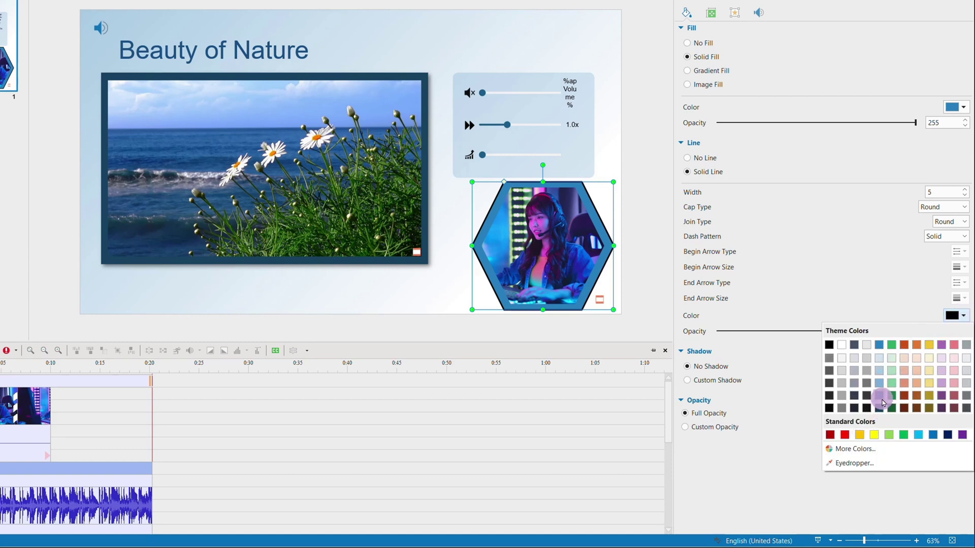
{"action": "left_click", "coordinate": [879, 383]}
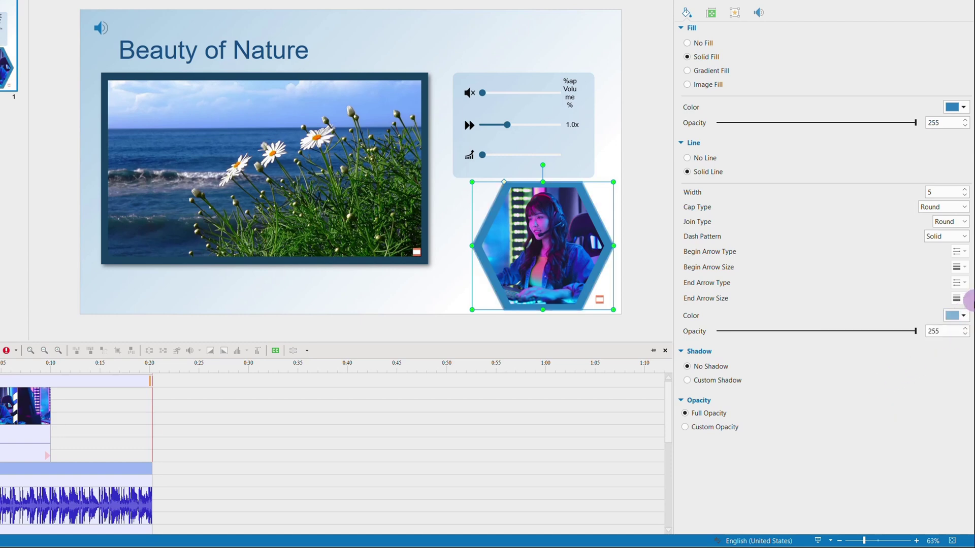
{"action": "left_click", "coordinate": [963, 315]}
{"action": "left_click", "coordinate": [880, 403]}
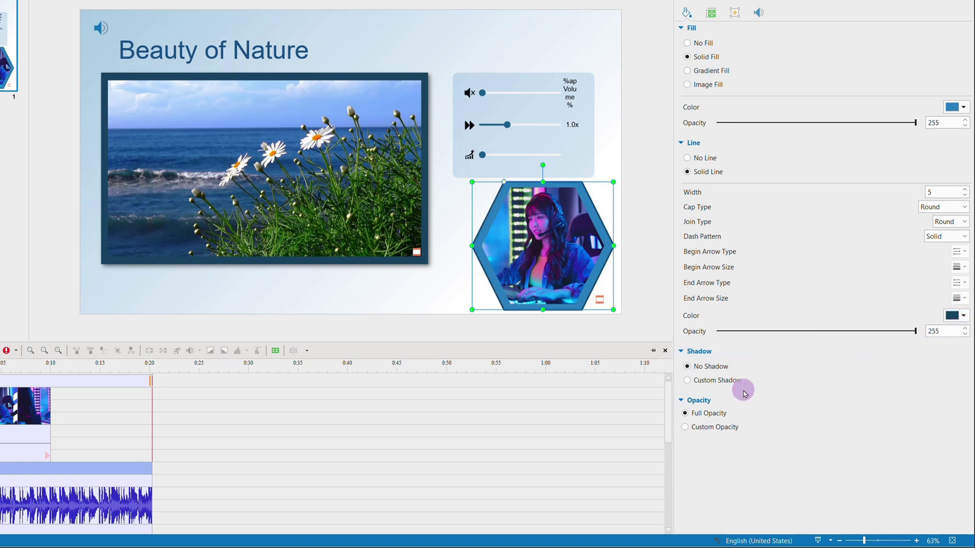
Step: Make the hexagon translucent with a custom opacity of 110
{"action": "left_click", "coordinate": [723, 428]}
{"action": "left_click", "coordinate": [868, 450]}
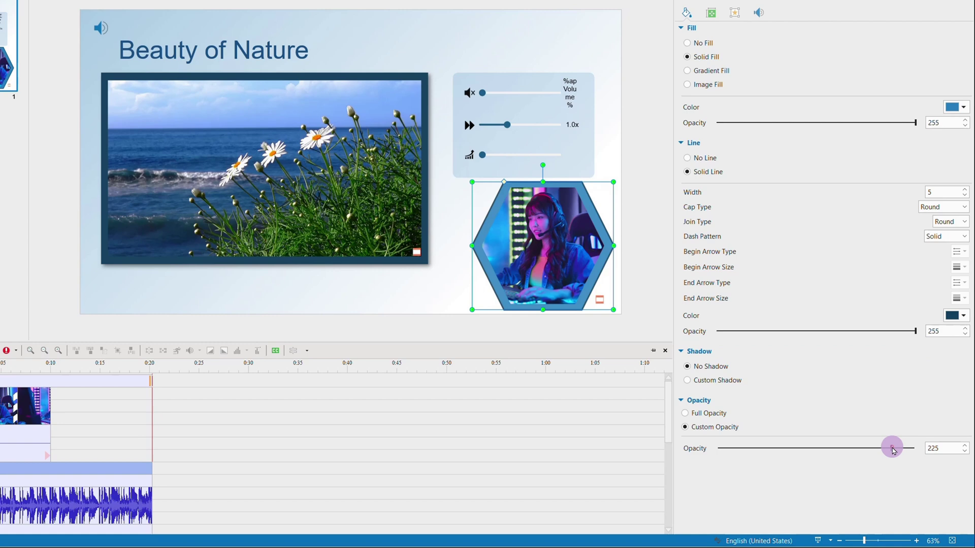
{"action": "left_click", "coordinate": [859, 449]}
{"action": "left_click", "coordinate": [814, 449]}
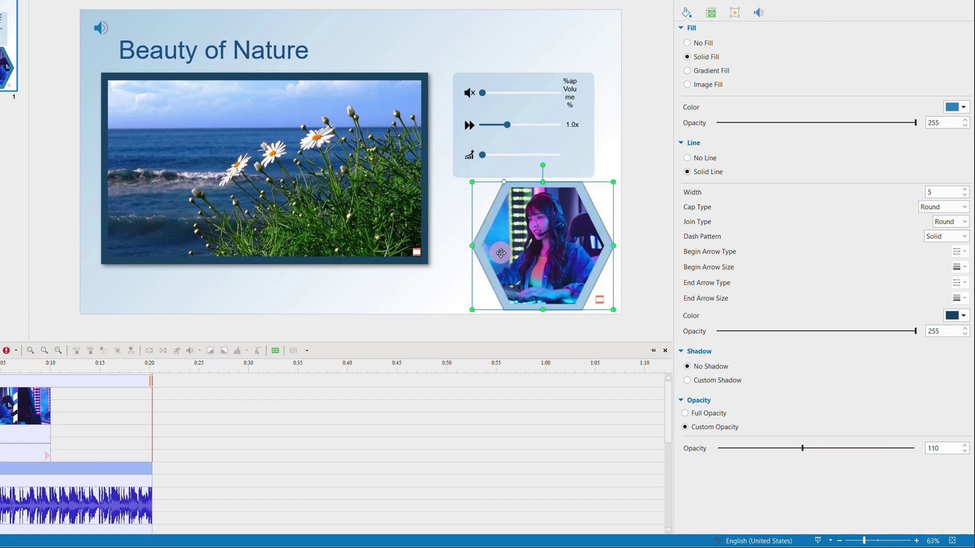
Step: Group the webcam with its hexagon border
{"action": "left_click", "coordinate": [514, 237]}
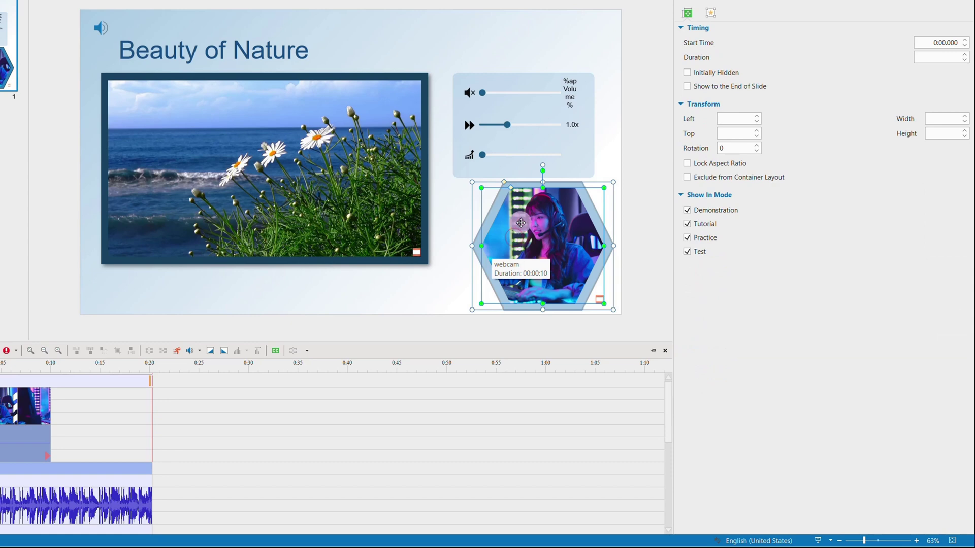
{"action": "right_click", "coordinate": [521, 223]}
{"action": "mouse_move", "coordinate": [643, 320]}
{"action": "left_click", "coordinate": [694, 320]}
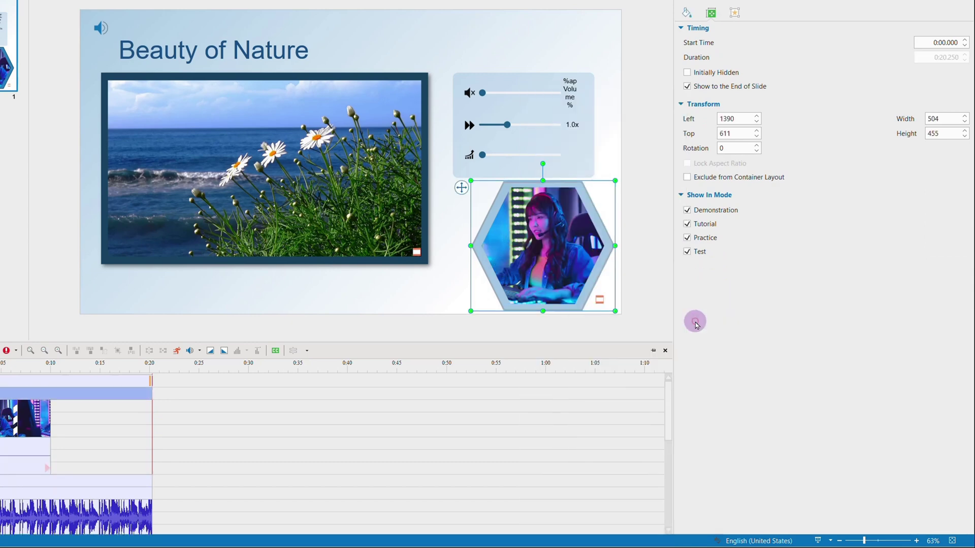
Step: Shrink the webcam group to 442 × 401 and preview the slide
{"action": "left_click_drag", "start_coordinate": [476, 181], "coordinate": [490, 195]}
{"action": "left_click_drag", "start_coordinate": [542, 262], "coordinate": [512, 265]}
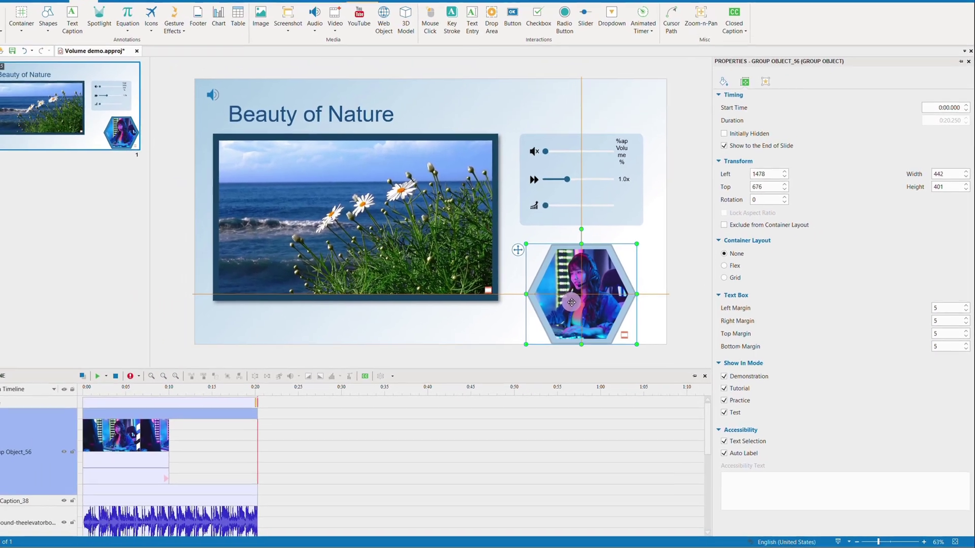
{"action": "left_click", "coordinate": [605, 275]}
{"action": "left_click", "coordinate": [115, 381]}
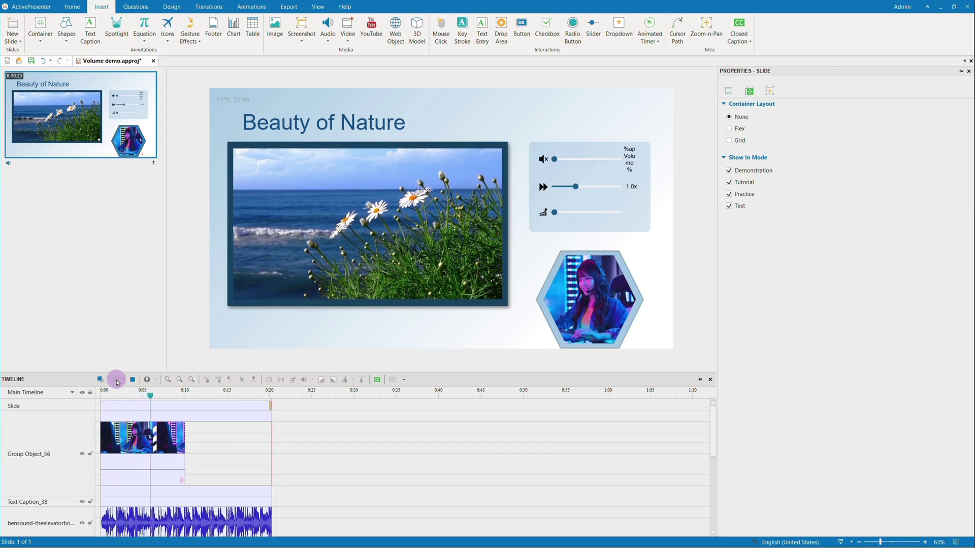
Step: Stop the Timeline preview and deselect the webcam video so nothing is selected
{"action": "left_click", "coordinate": [116, 382]}
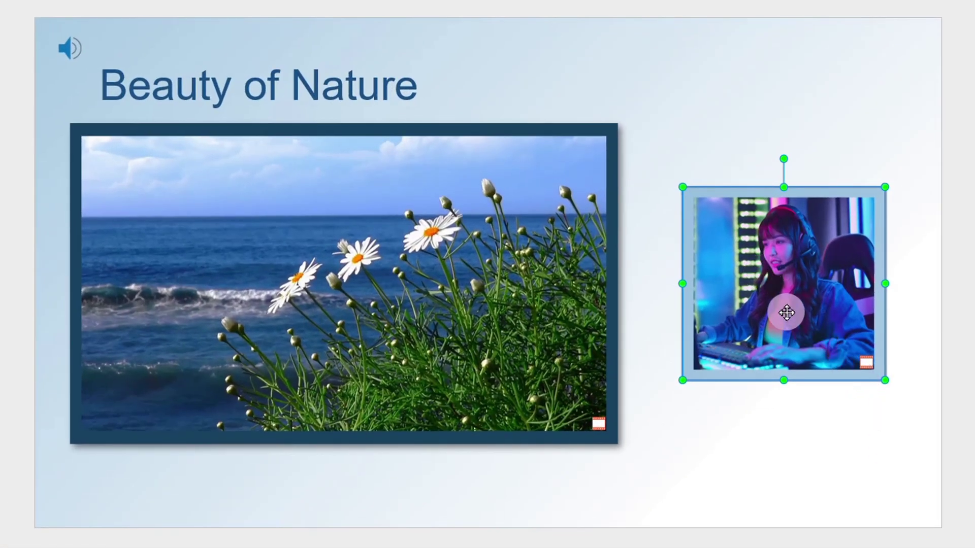
{"action": "left_click", "coordinate": [745, 476]}
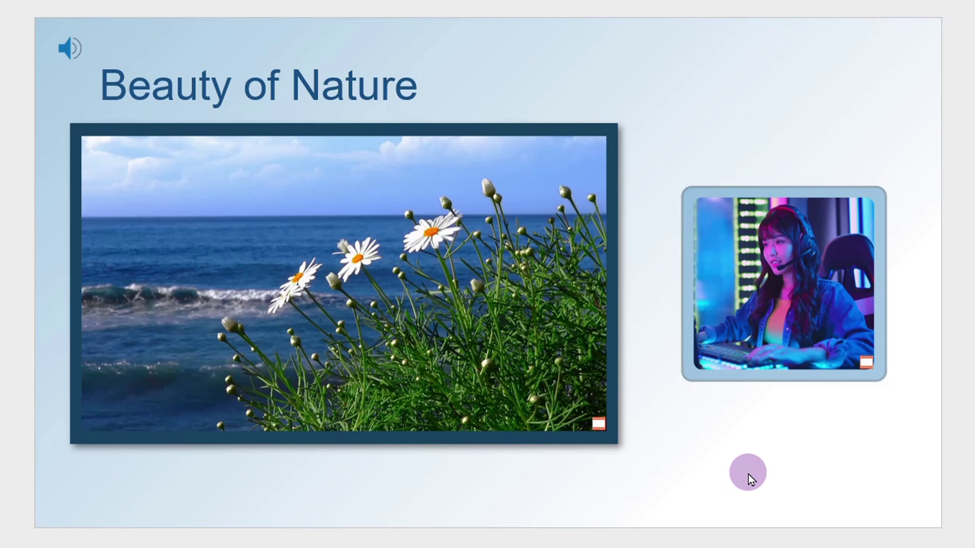